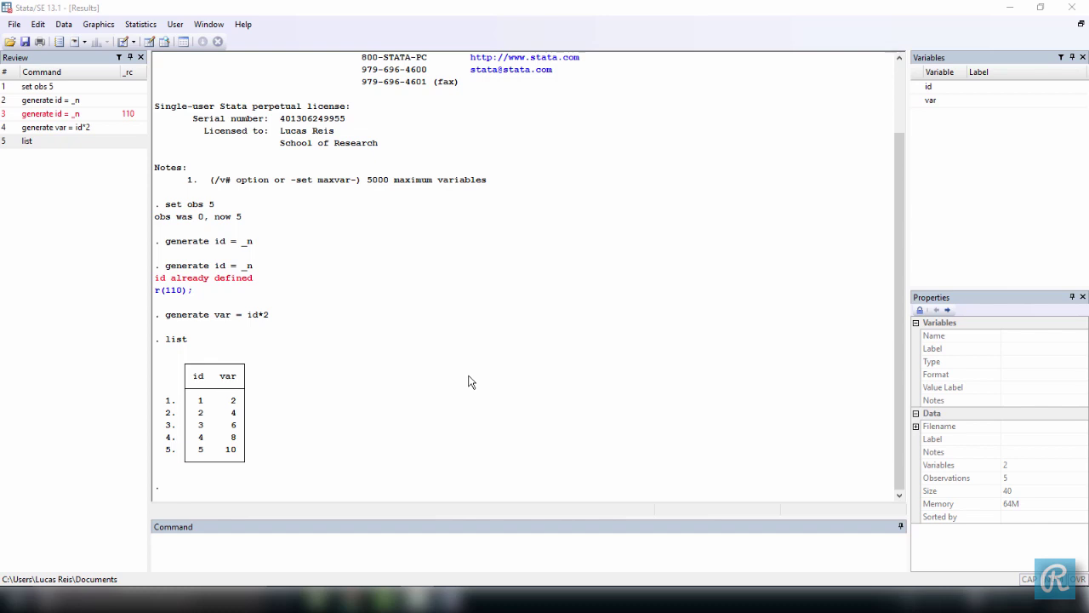
- Clear all data from memory with 'clear all'
click(24, 26)
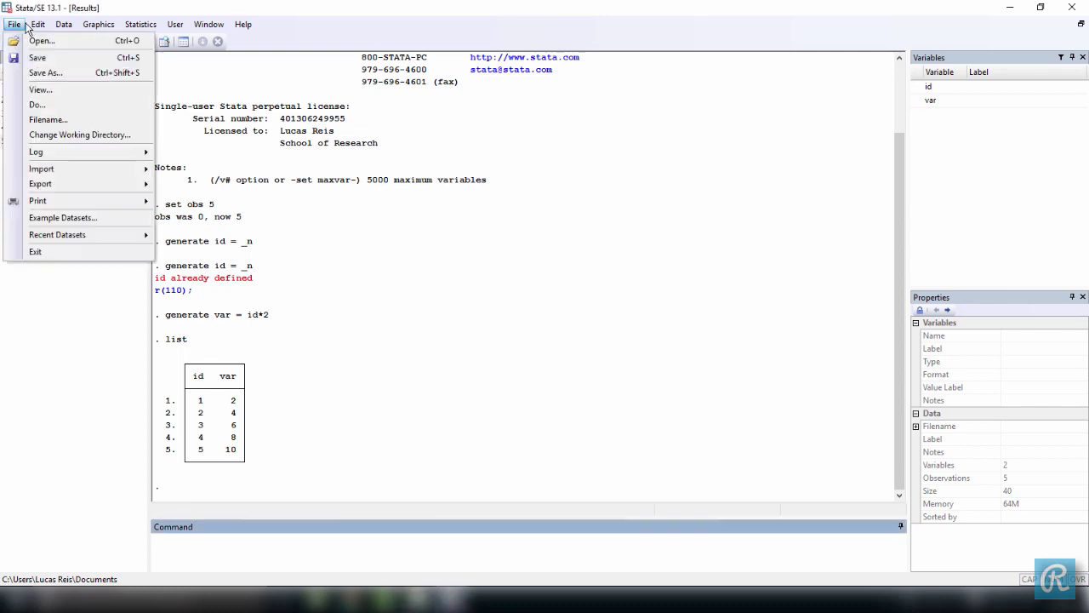
key(Escape)
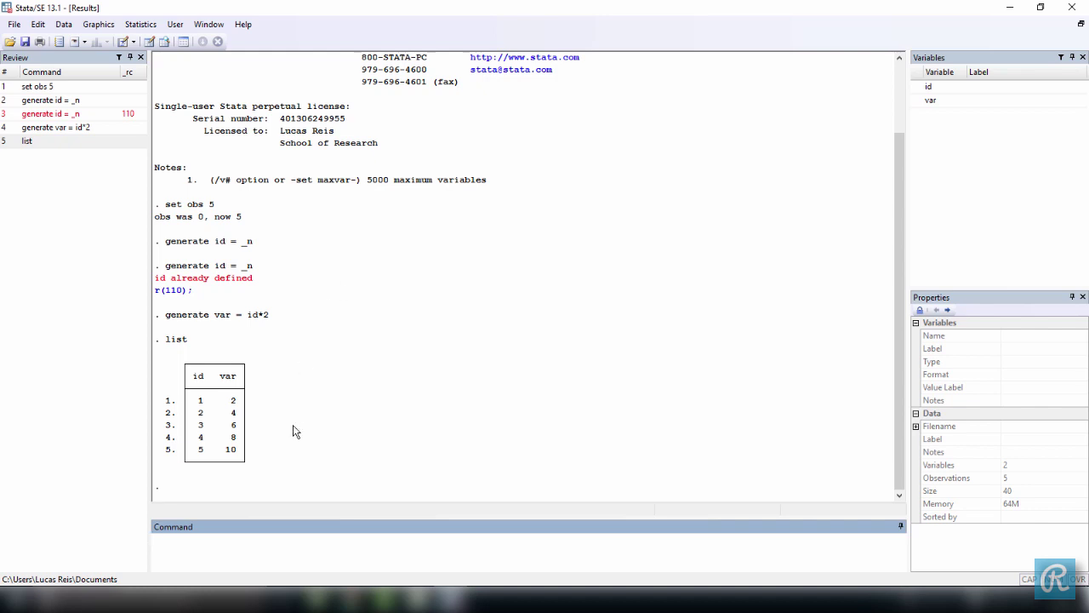
text(clear all)
key(Return)
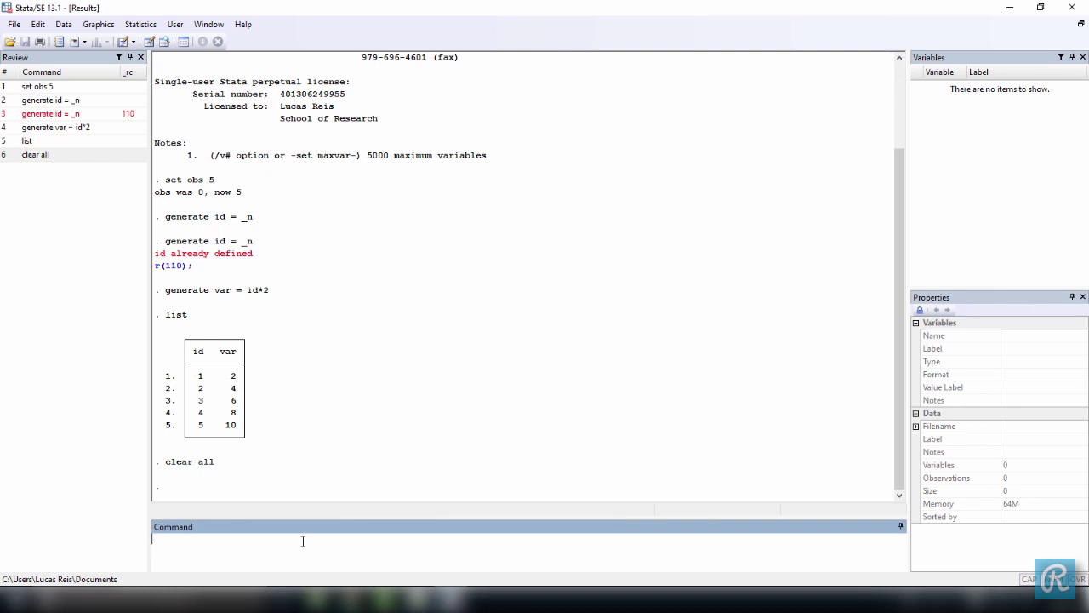
- Set the empty dataset to 10 observations with 'set obs 10' and check the count
text(set obs 10)
key(Return)
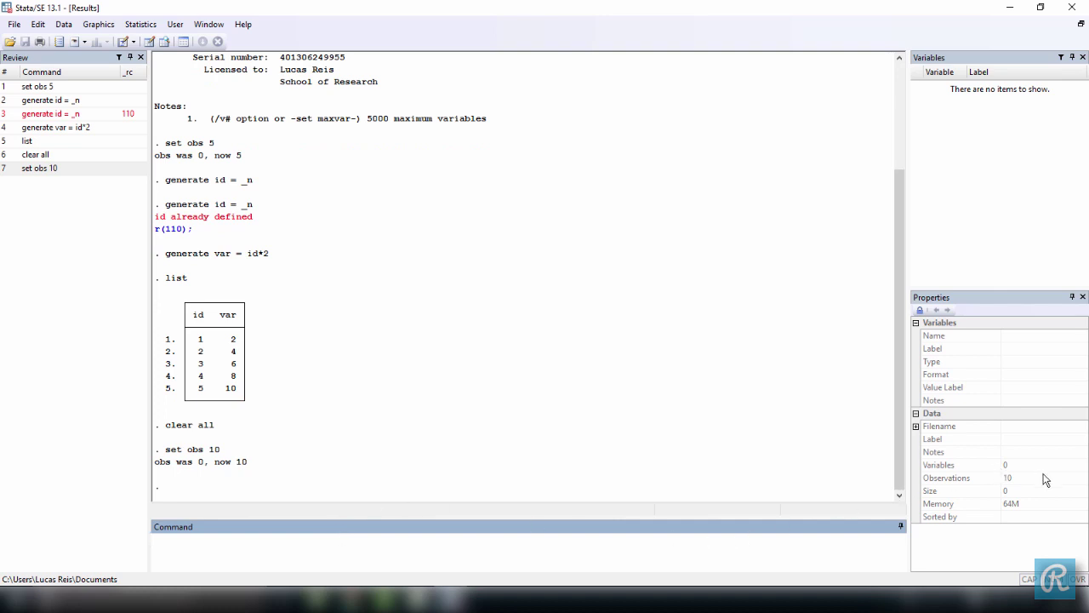
click(1011, 479)
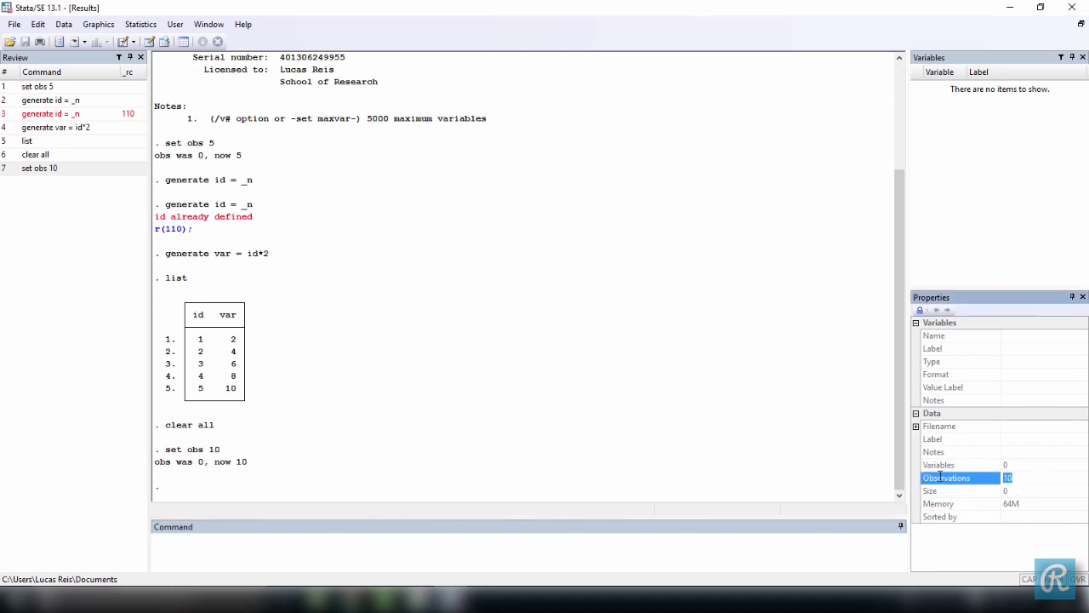
click(768, 534)
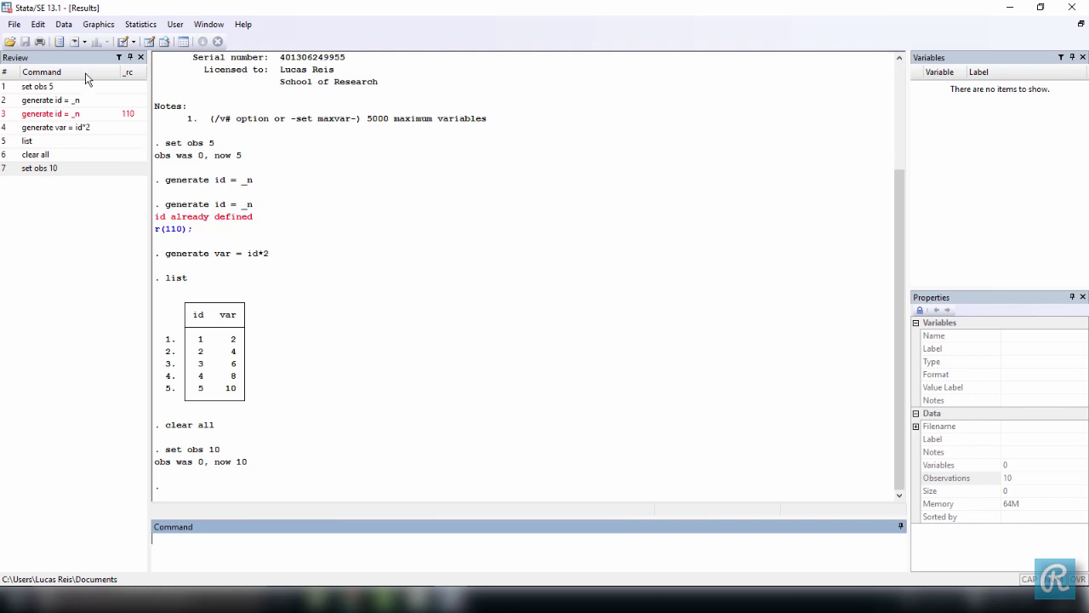
- Generate a float variable id equal to _n, keeping the Create new variable dialog open
click(67, 26)
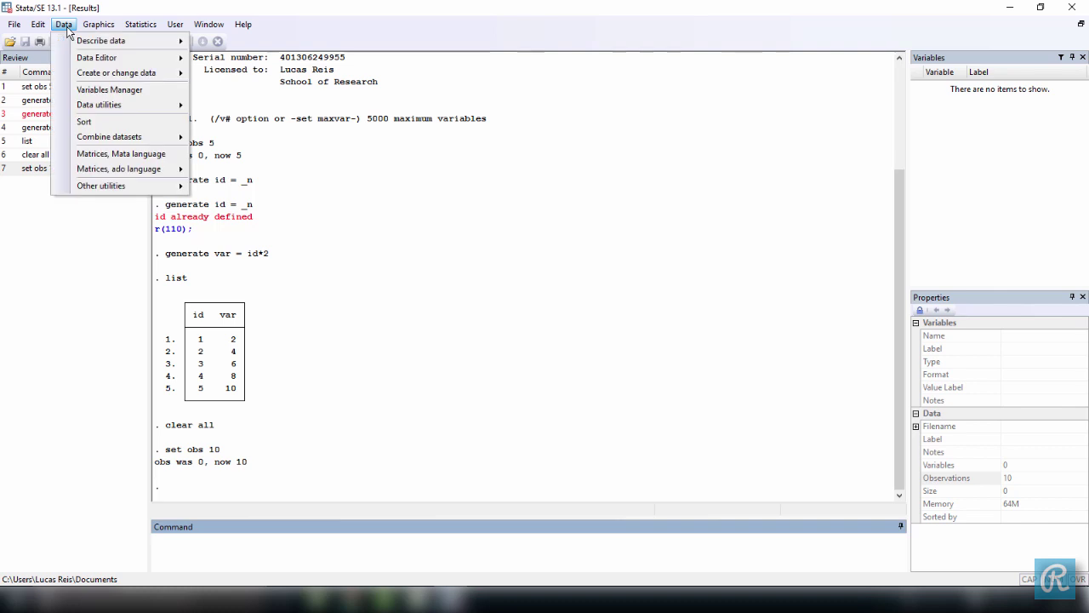
mouse_move(112, 74)
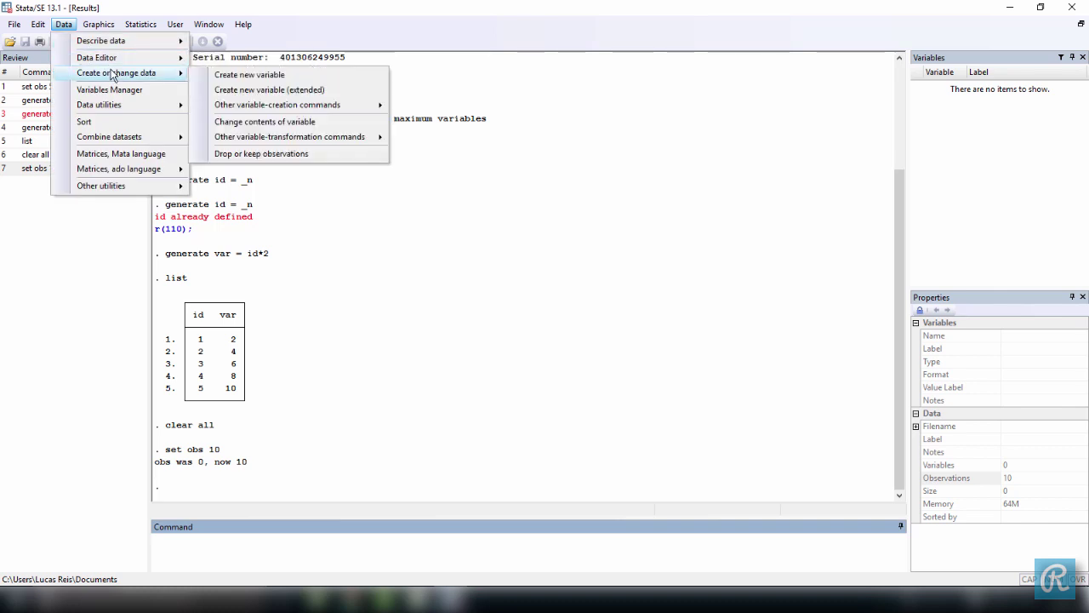
click(229, 77)
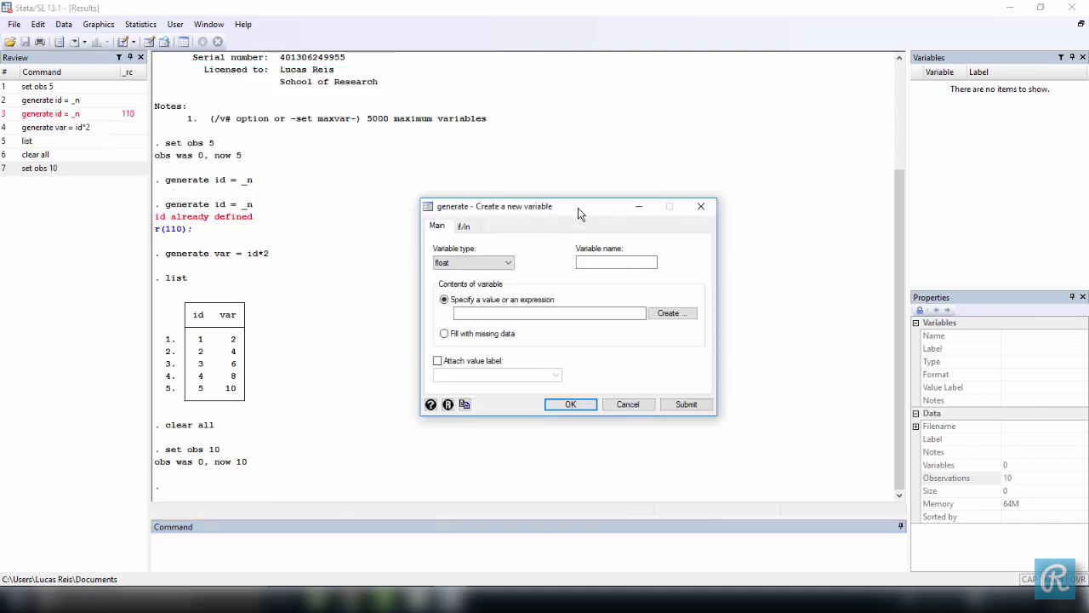
mouse_move(582, 213)
mouse_down()
mouse_move(557, 216)
mouse_move(548, 204)
mouse_move(574, 201)
mouse_up()
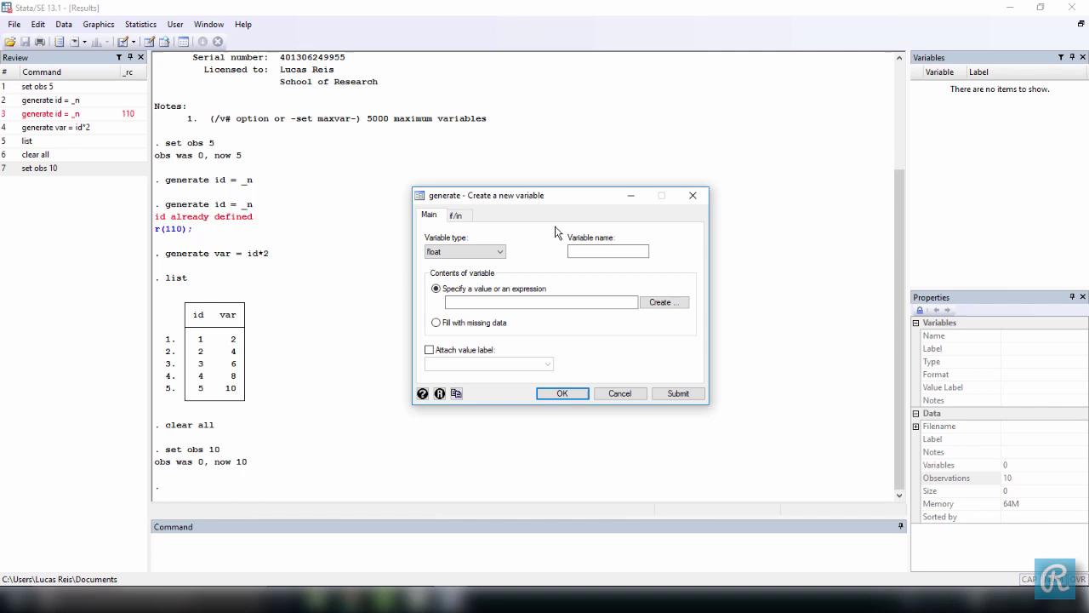
click(479, 252)
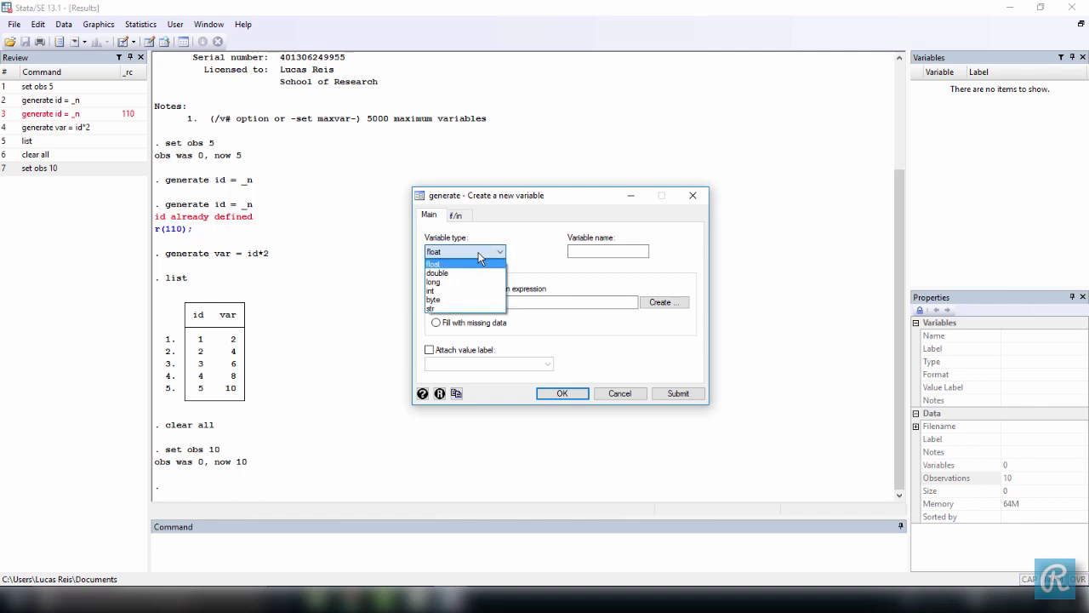
click(479, 254)
click(592, 252)
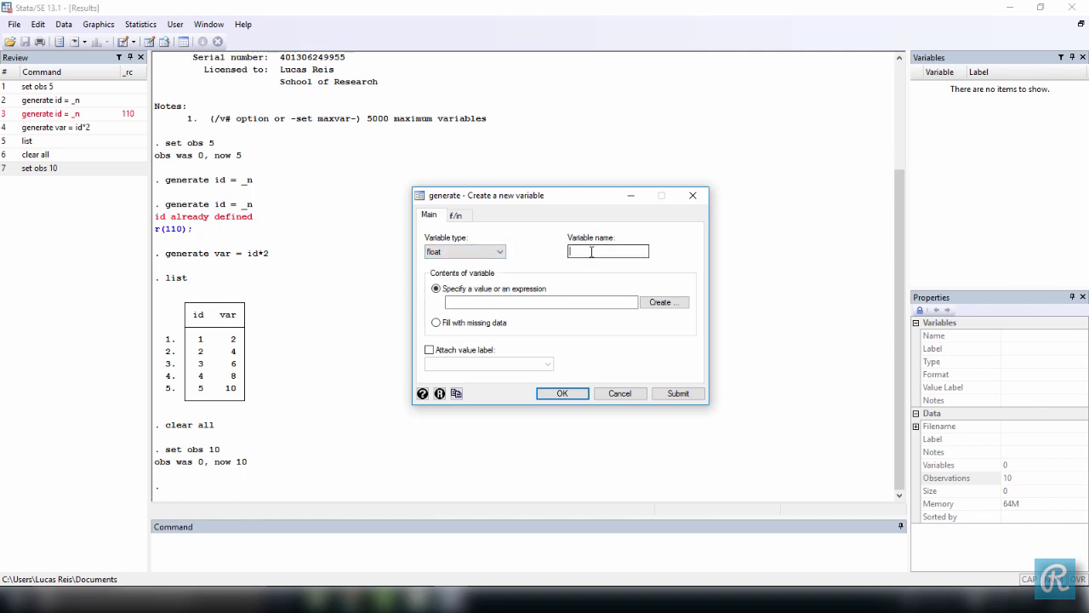
text(id)
click(467, 304)
text(_n)
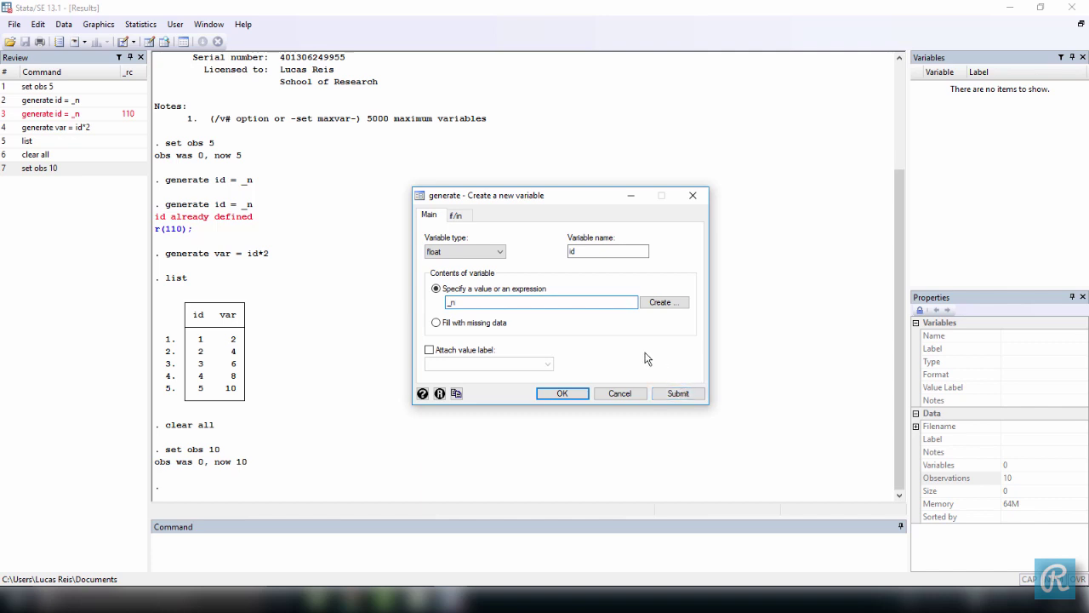
click(677, 394)
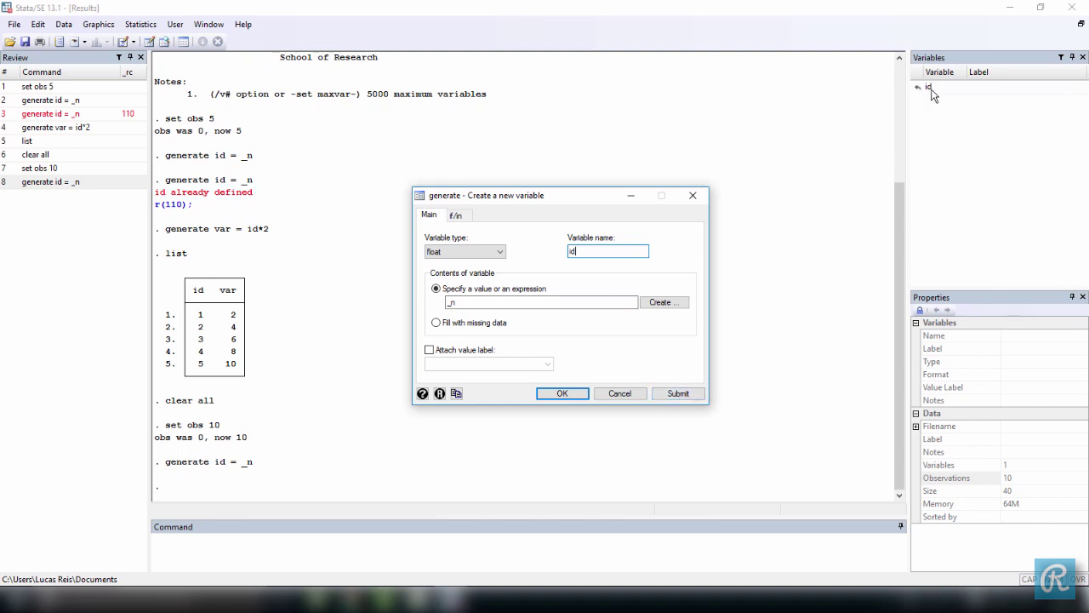
- Create a second variable named var with the expression id*2 and submit it
drag(167, 466, 254, 468)
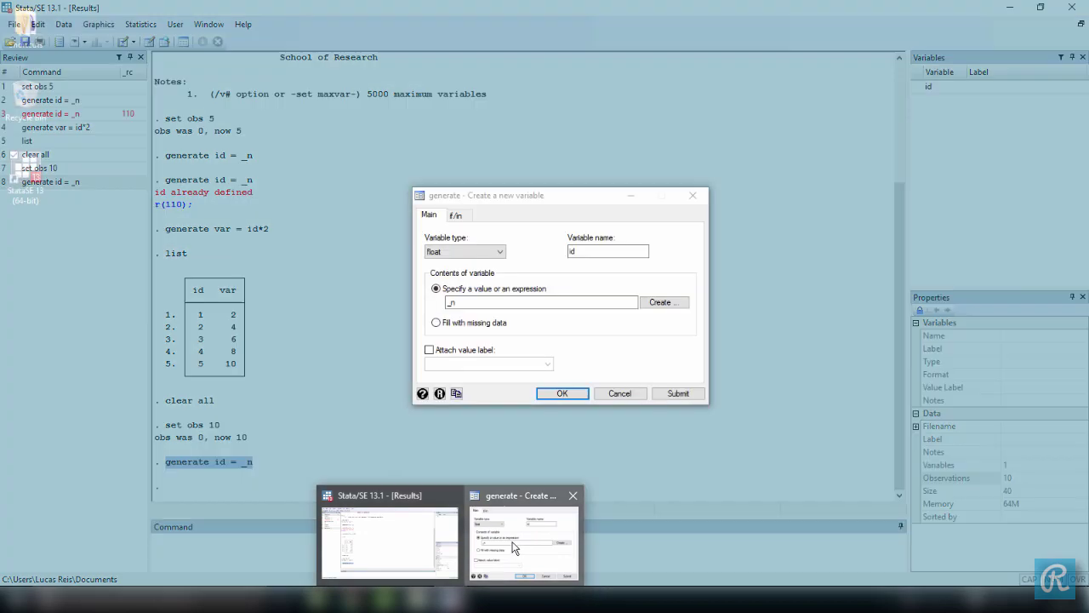
click(515, 549)
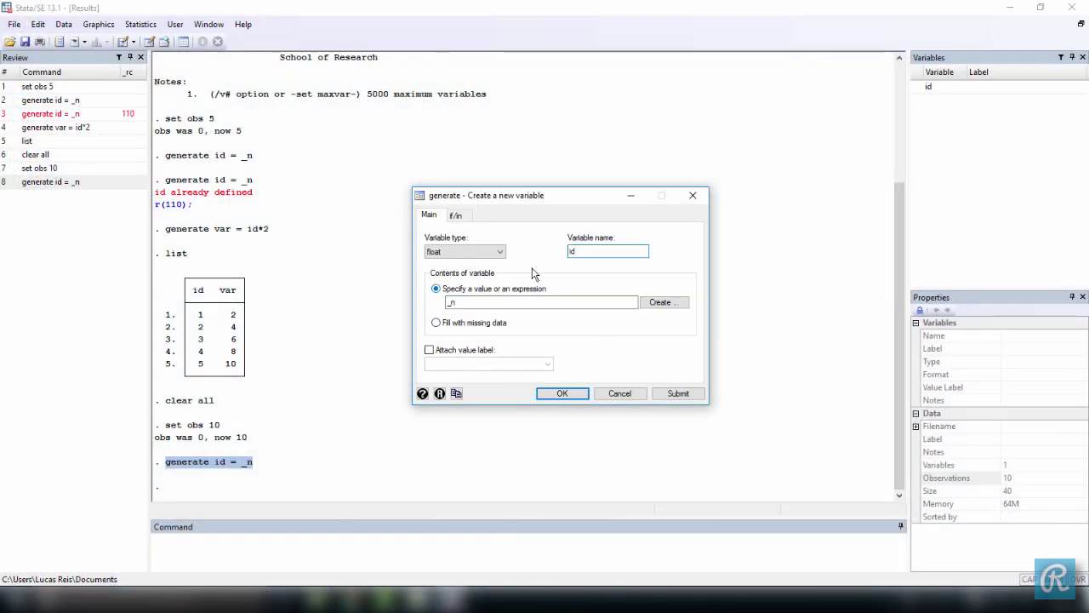
drag(586, 254, 552, 251)
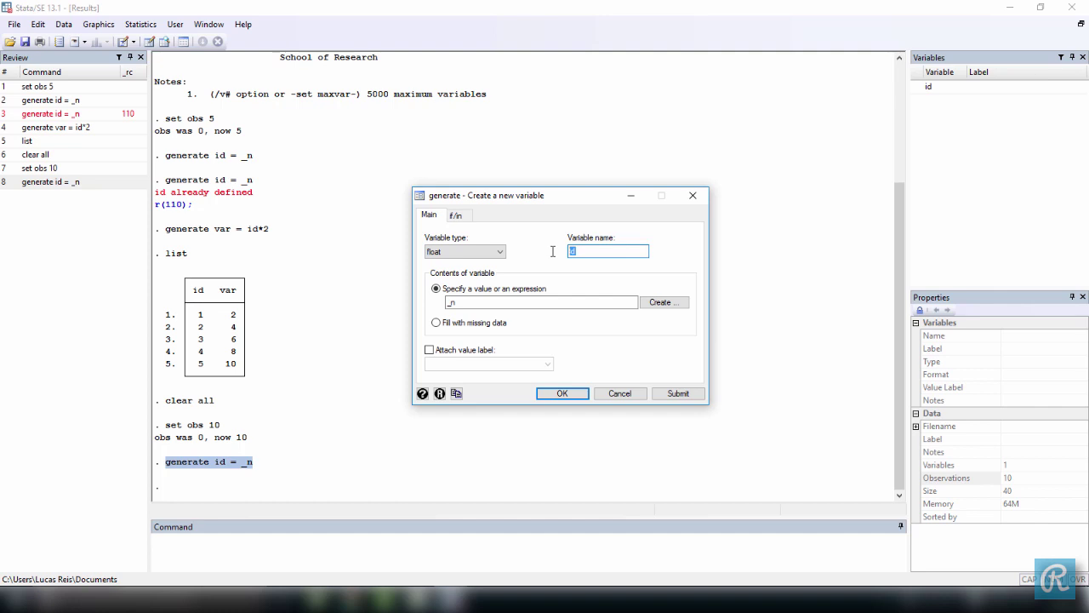
text(var)
key(shift+Home)
double_click(505, 302)
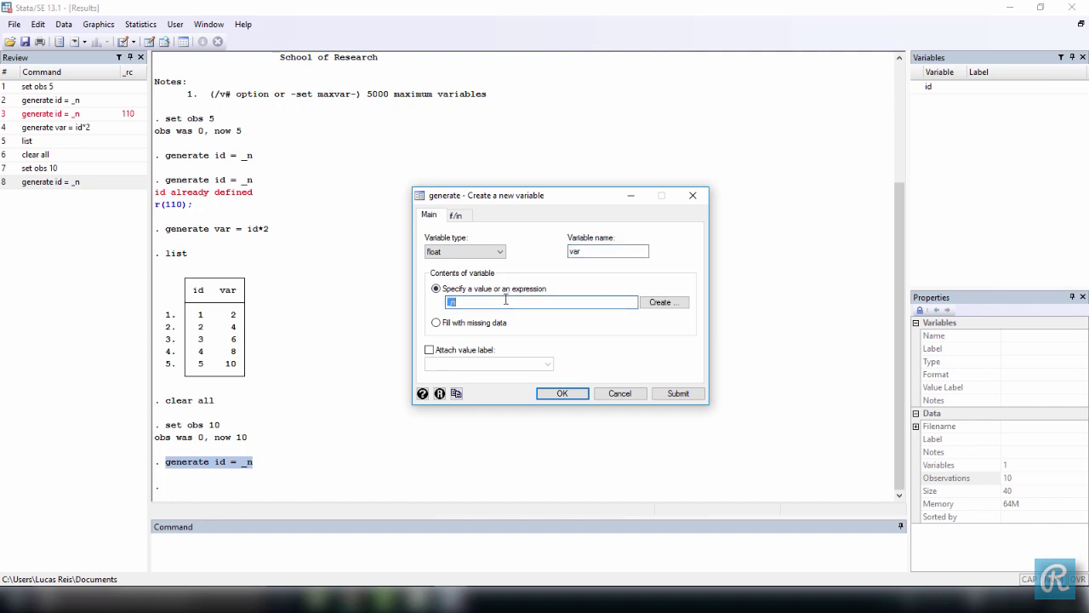
text(id*2)
click(677, 395)
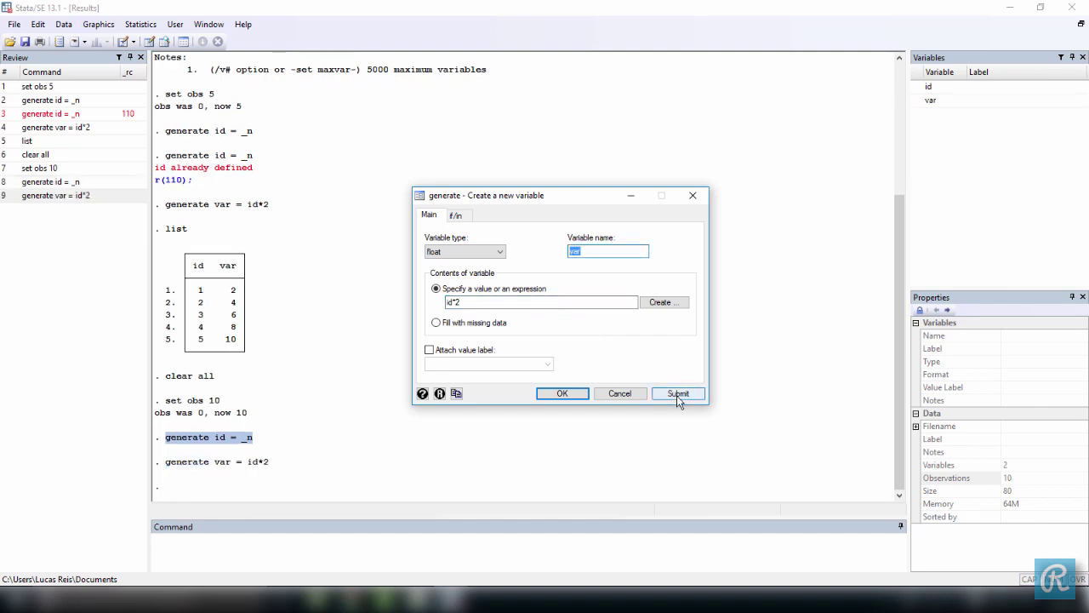
- Review the 'generate var = id*2' output line and inspect the properties of var
key(Escape)
click(273, 463)
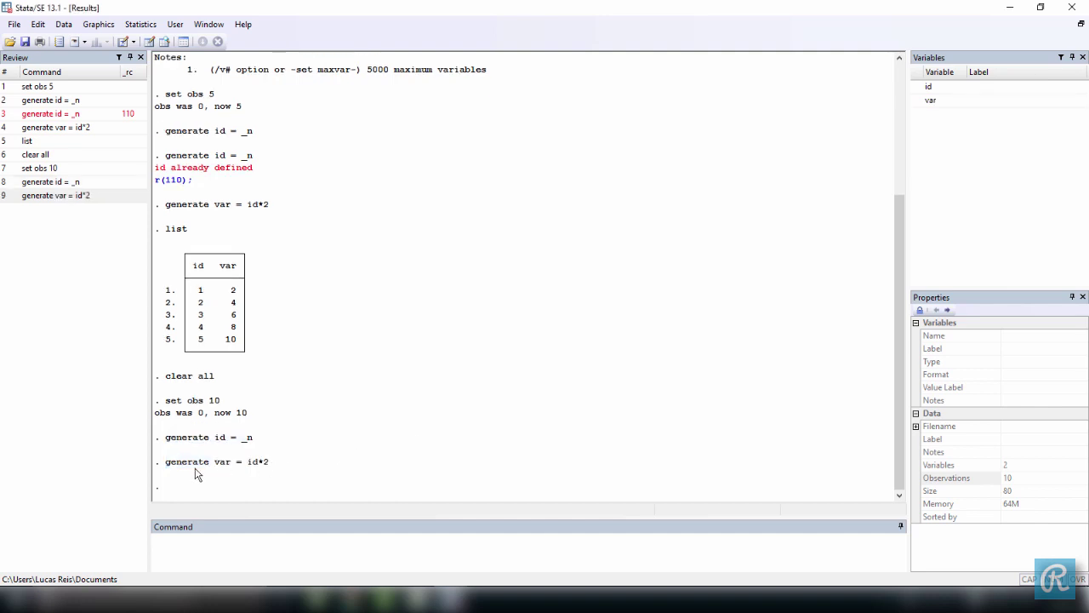
drag(165, 469, 275, 472)
click(932, 103)
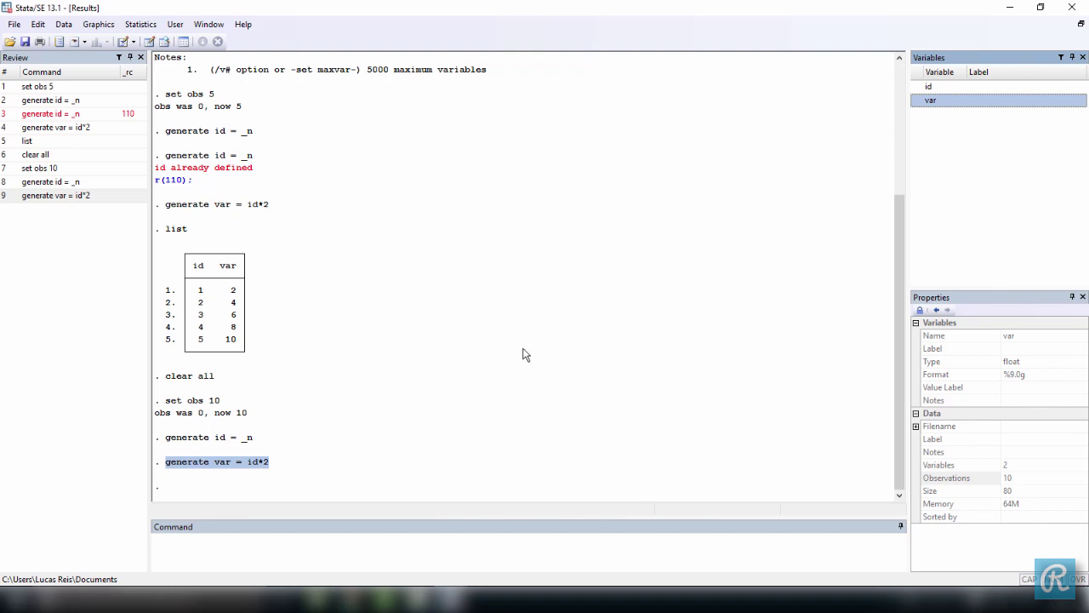
- Add a variable named missing filled with missing data and close the dialog
click(469, 584)
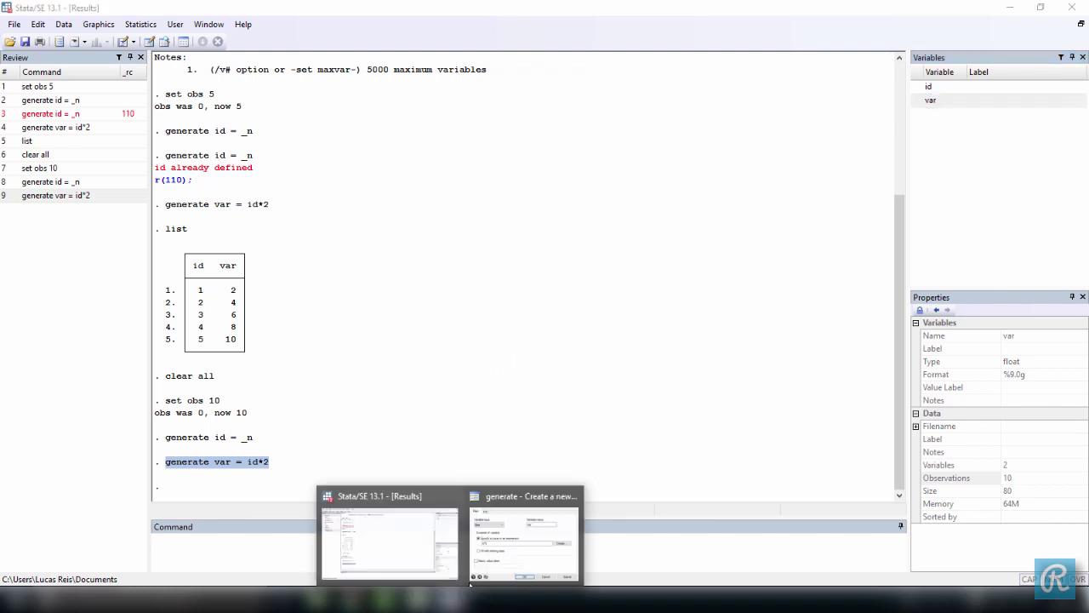
click(521, 543)
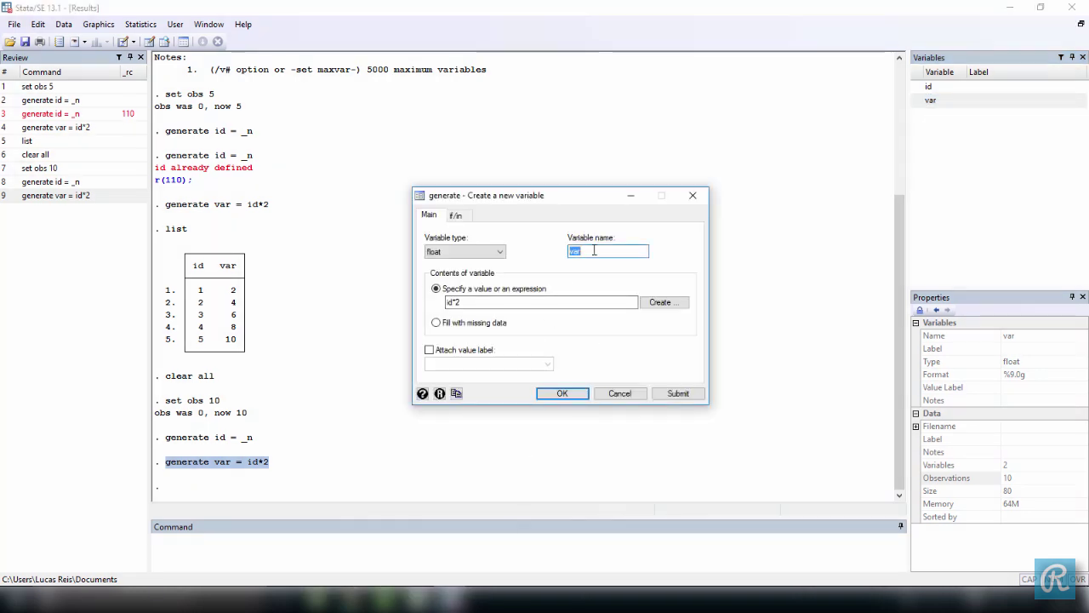
key(BackSpace)
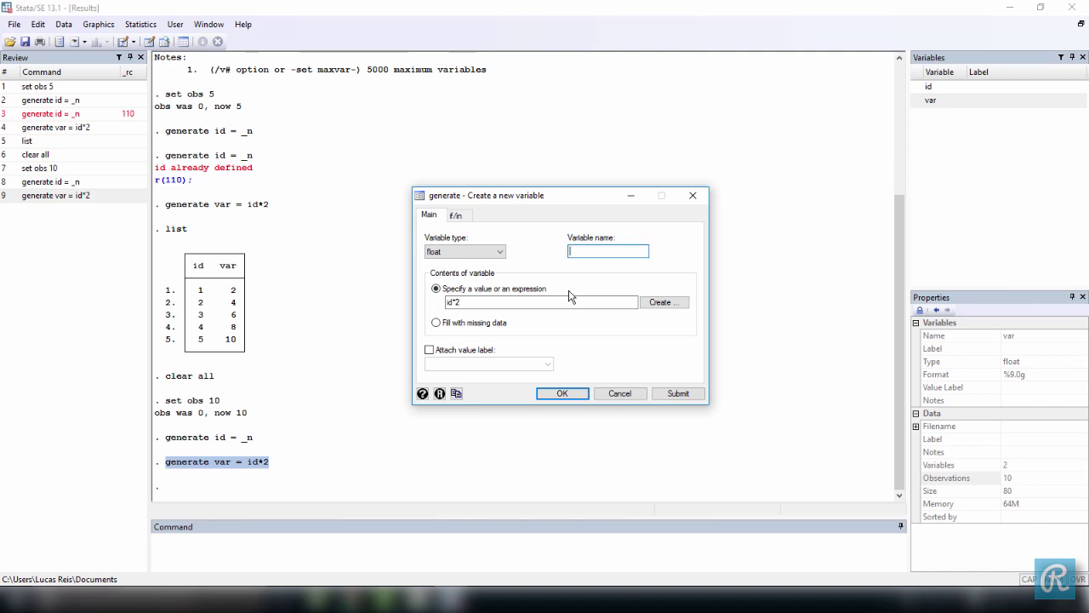
text(missing)
click(436, 324)
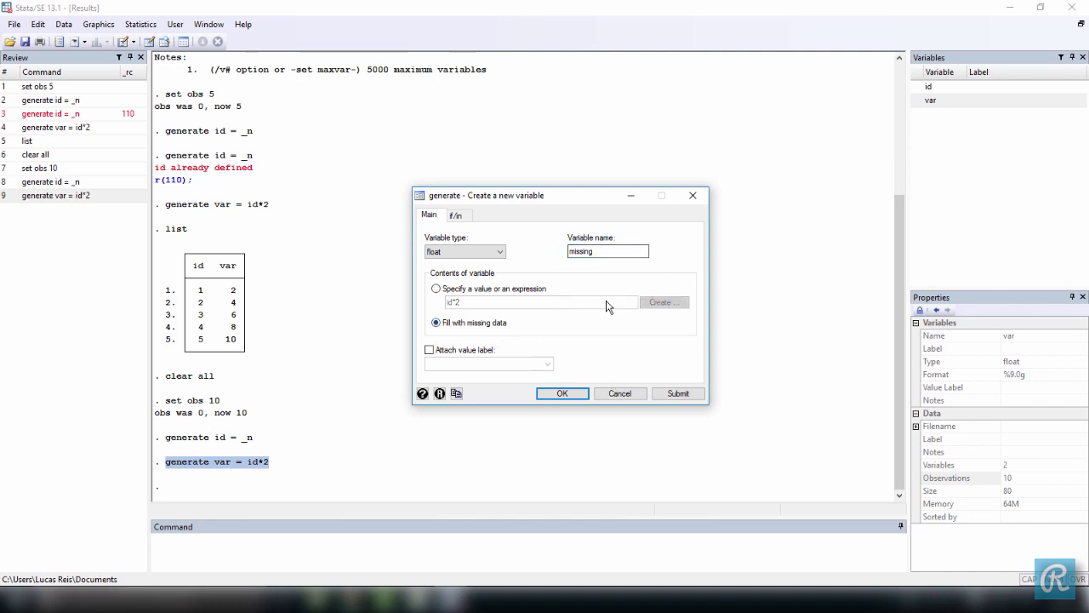
click(563, 393)
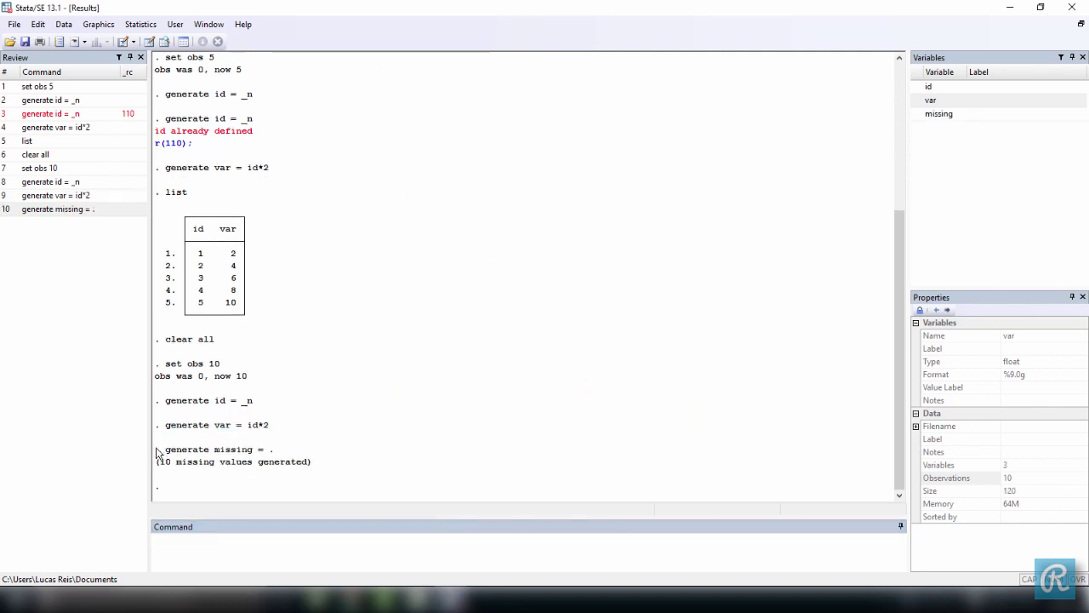
- Inspect the 'generate missing = .' output line in the Results window
drag(156, 452, 305, 455)
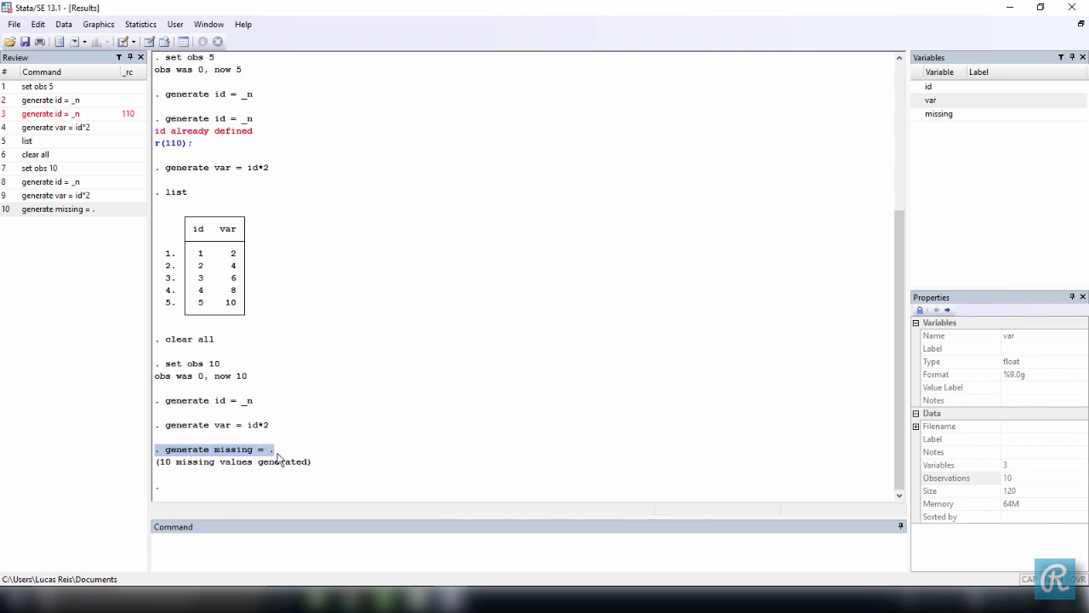
click(278, 457)
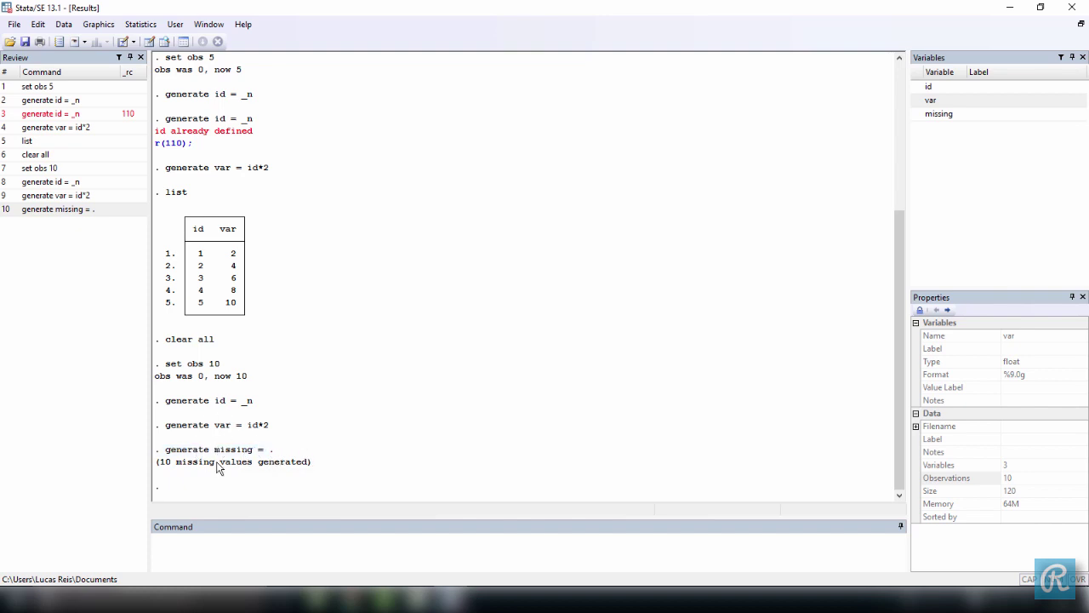
double_click(269, 452)
- Open the List data dialog under Data > Describe data to list all variables
click(64, 26)
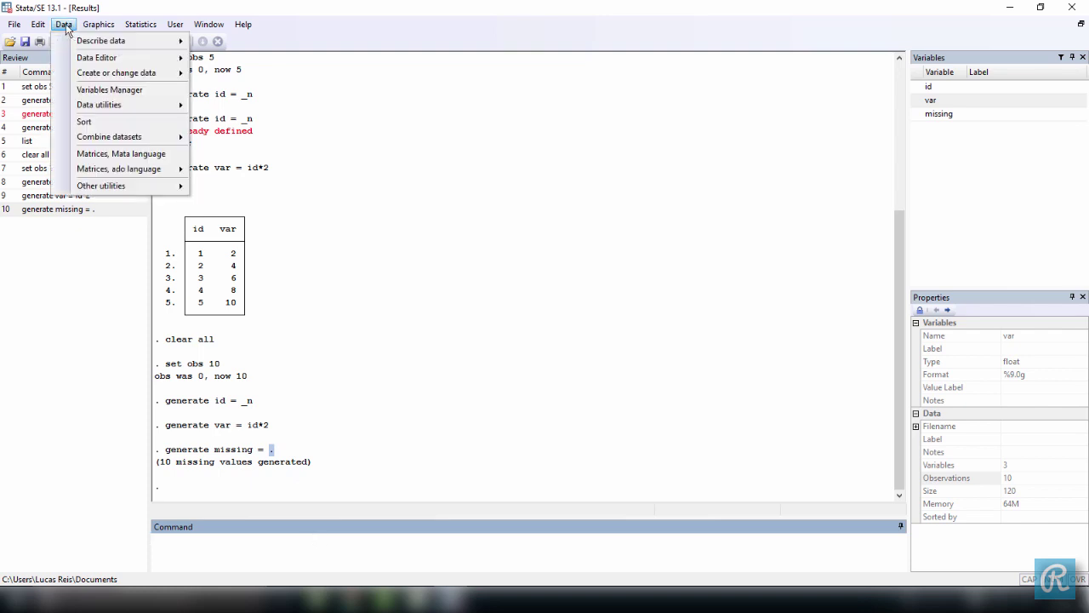
click(65, 26)
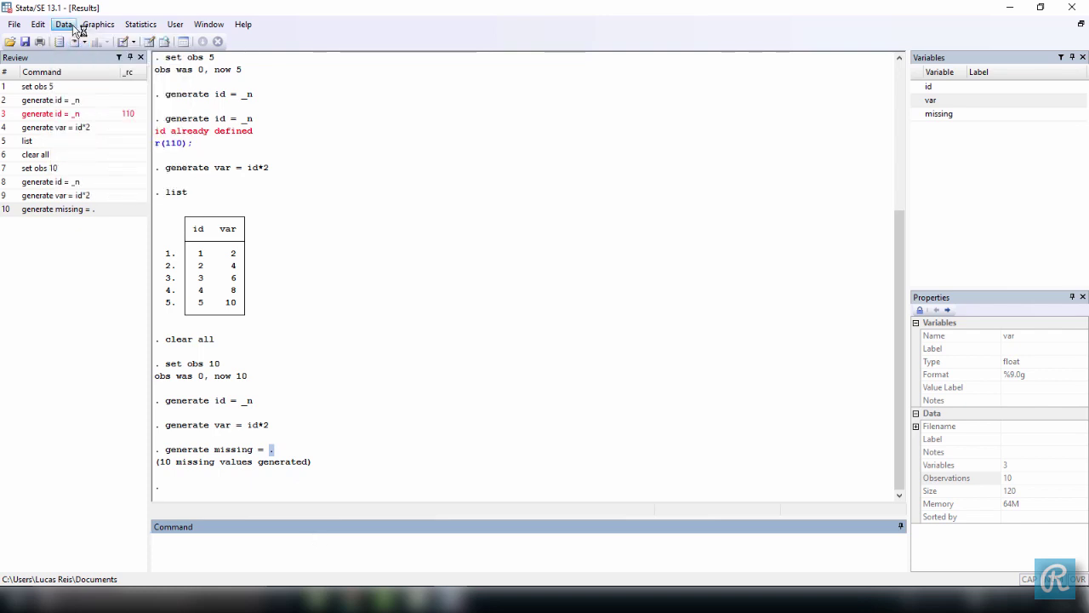
click(85, 26)
mouse_move(65, 25)
mouse_move(103, 40)
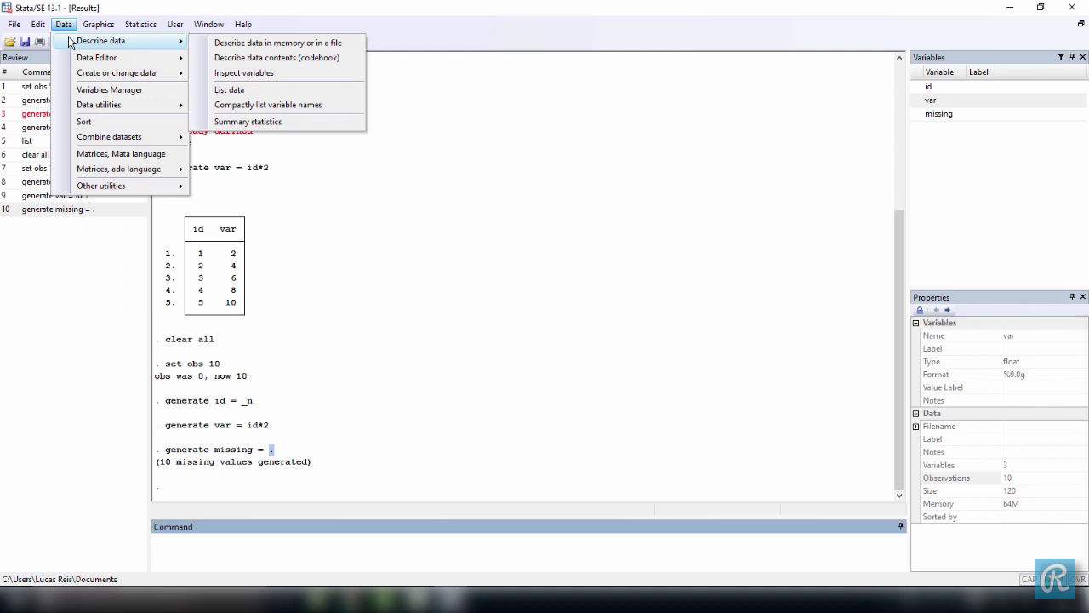
click(230, 89)
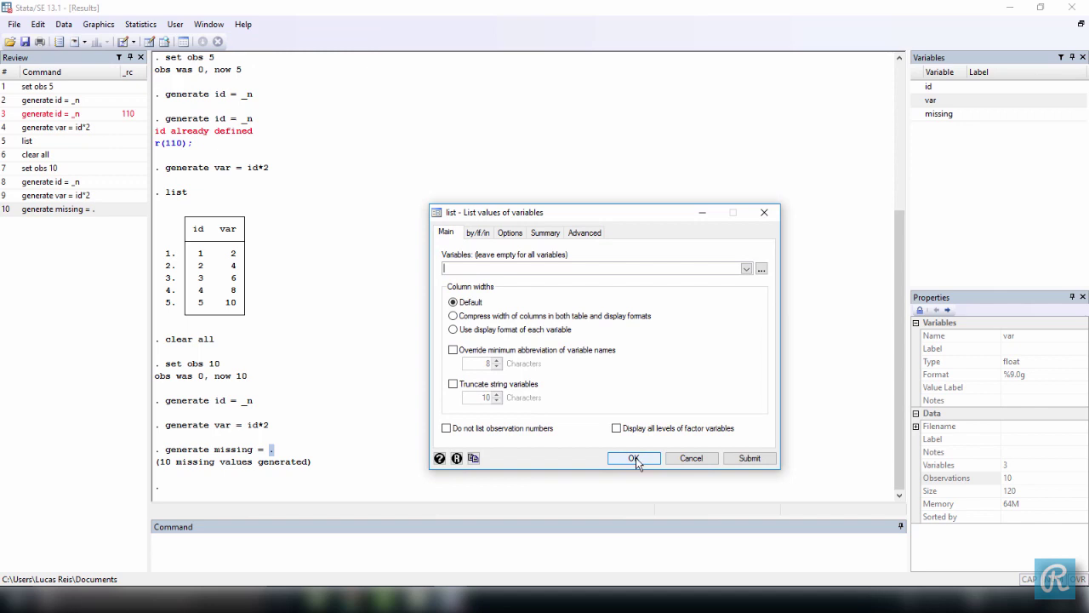
click(634, 458)
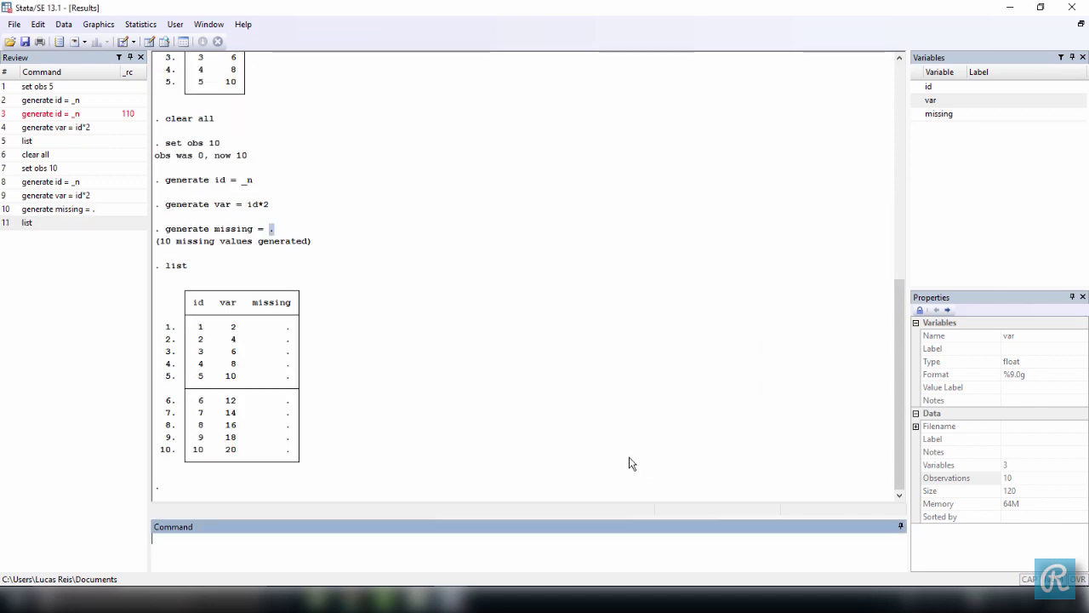